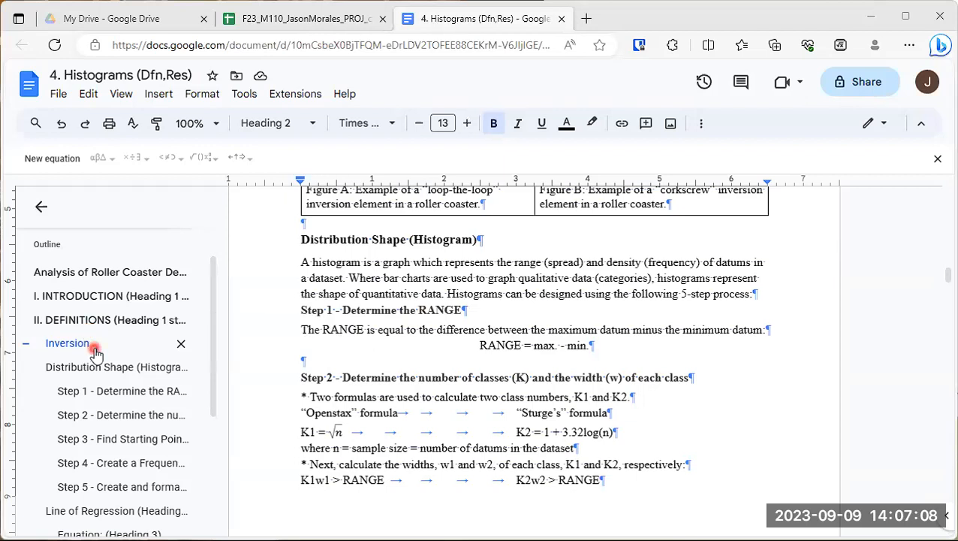
In the III. RESULTS section, add the line "Distribution Shape of Height and Speed of roller coasters" below the Inversions variable description.
scroll(95, 353, "down", 4)
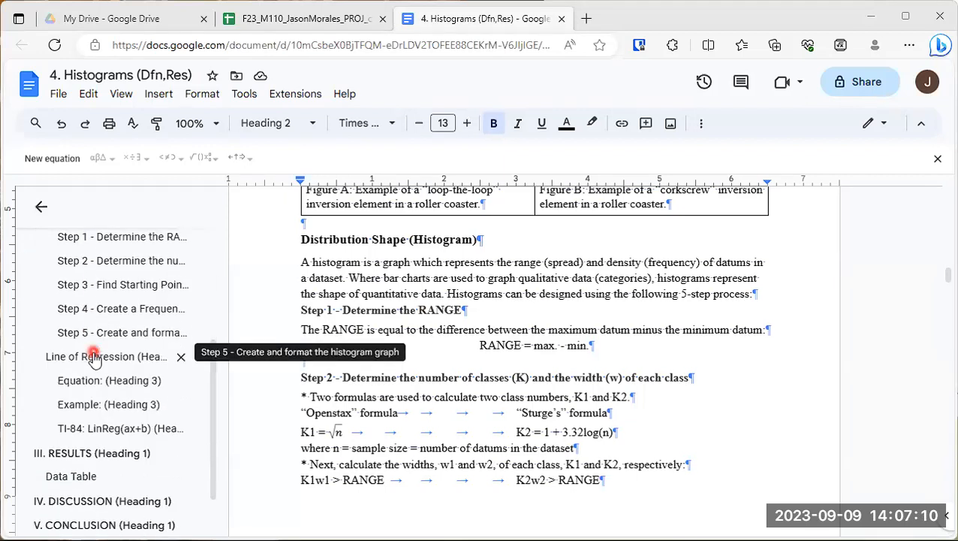
scroll(86, 391, "down", 1)
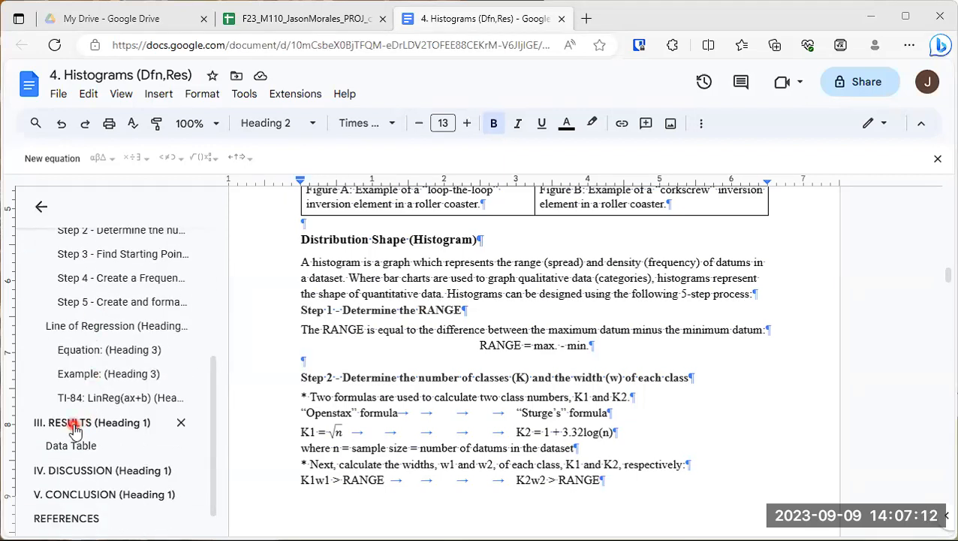
left_click(73, 425)
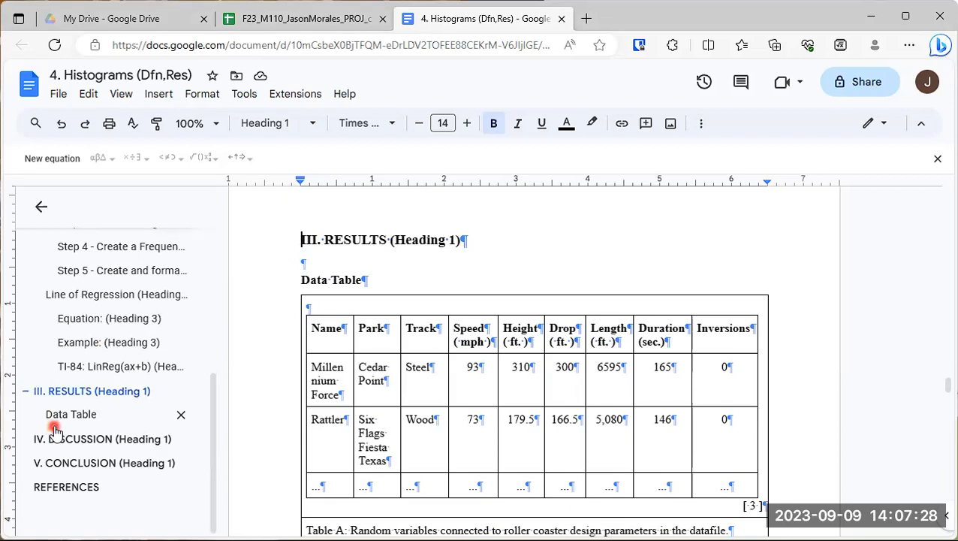
left_click(328, 280)
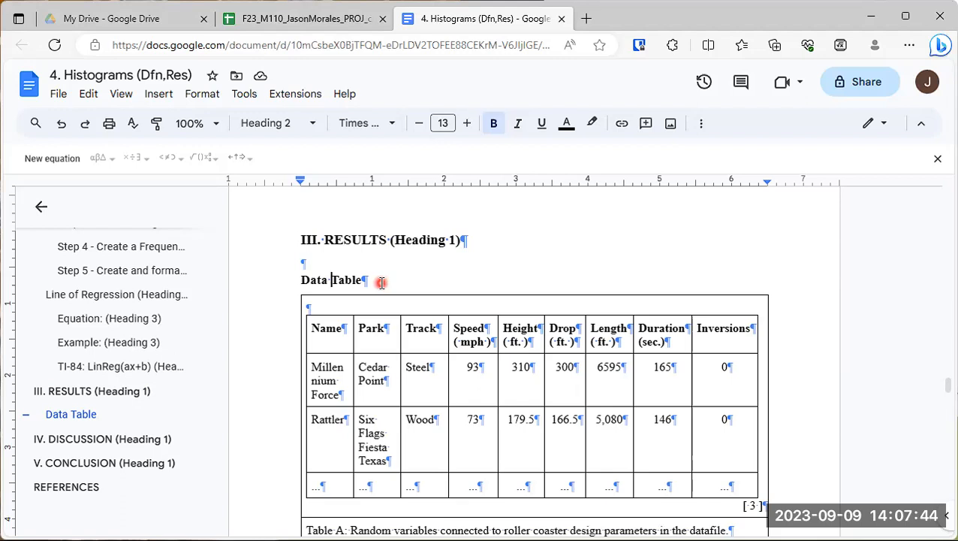
scroll(377, 292, "down", 2)
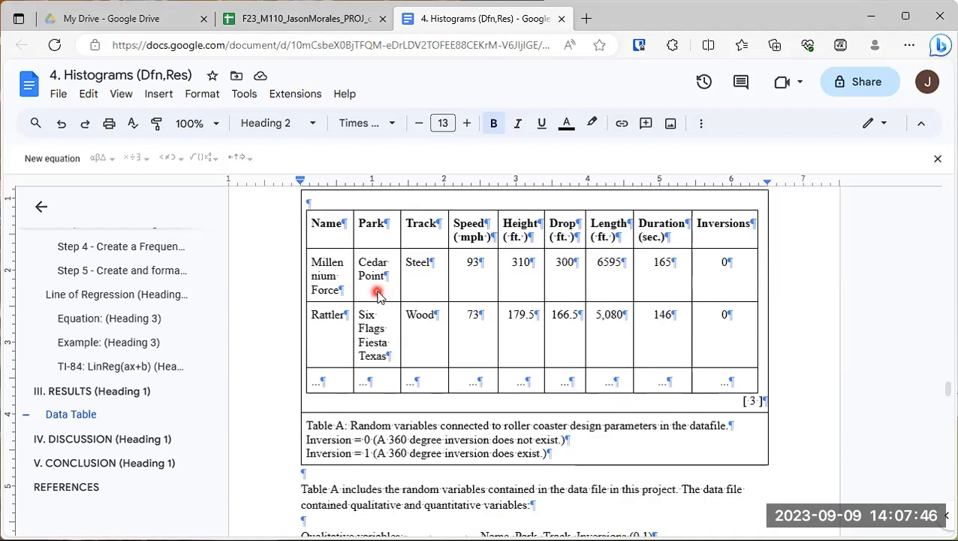
scroll(377, 292, "down", 10)
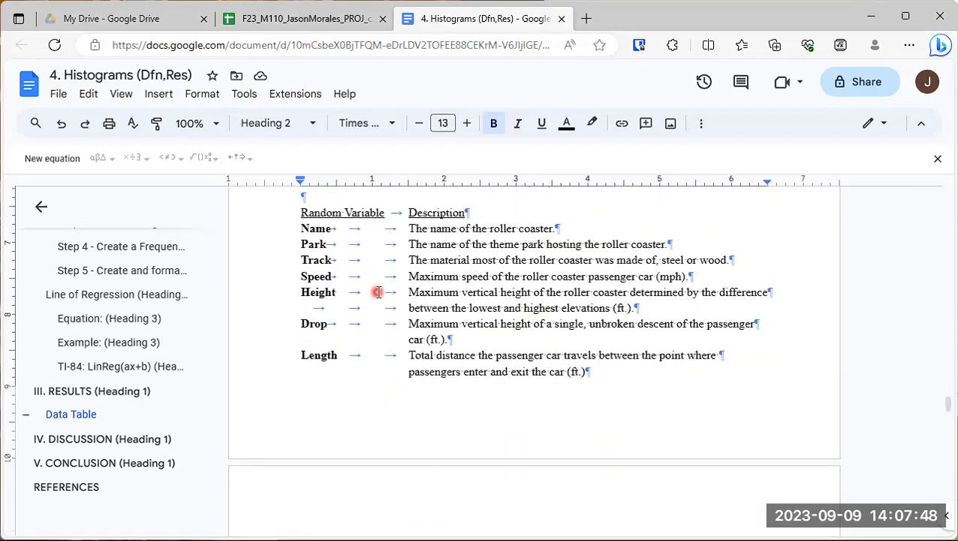
scroll(377, 292, "down", 2)
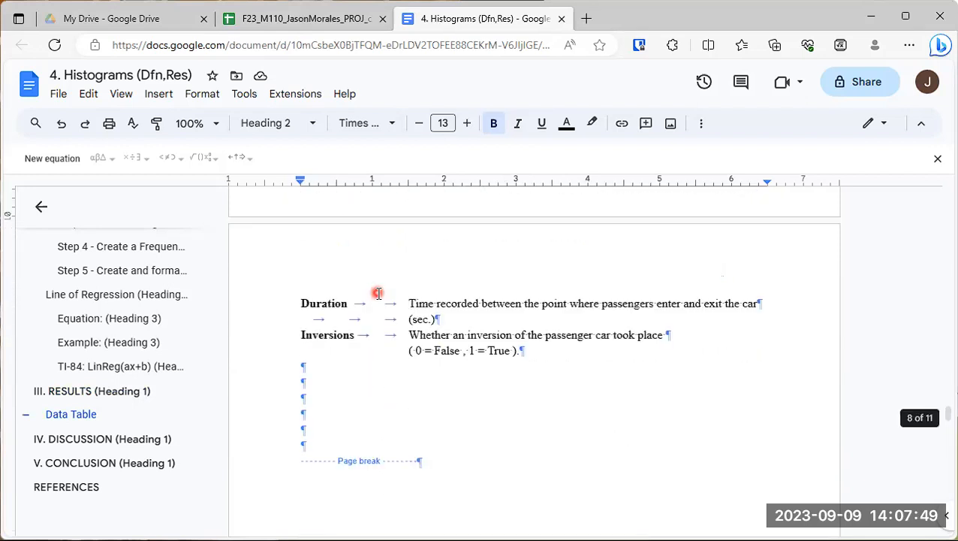
left_click(308, 380)
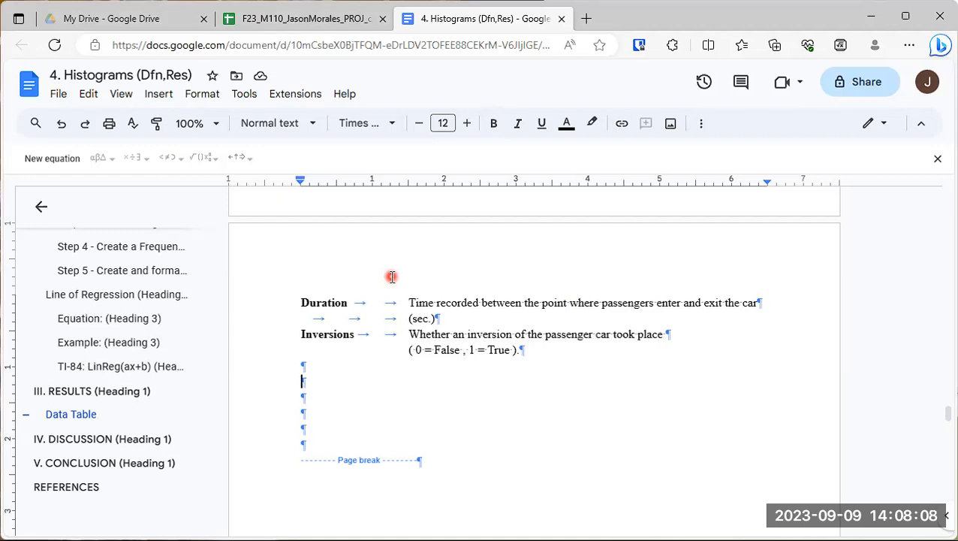
type("Dr")
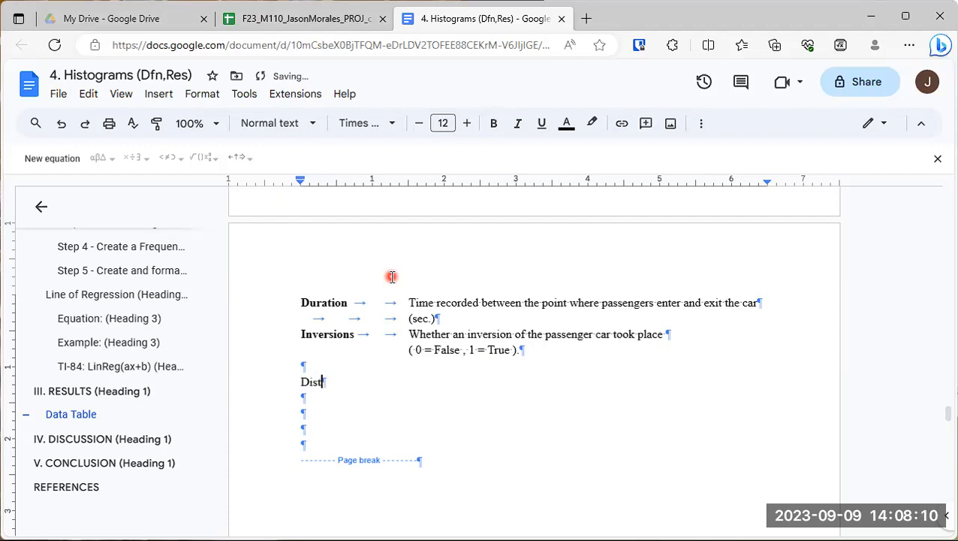
type("stribution ")
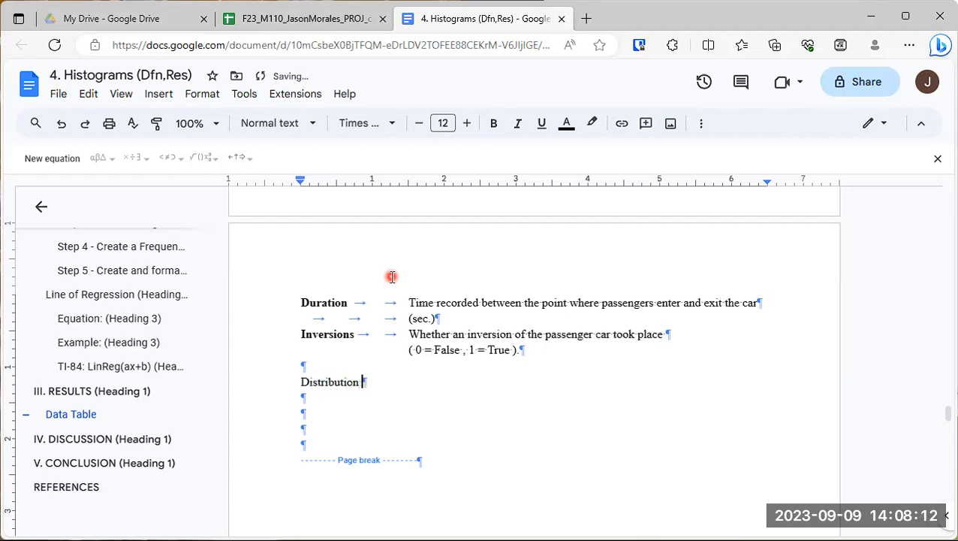
type("Shape of ")
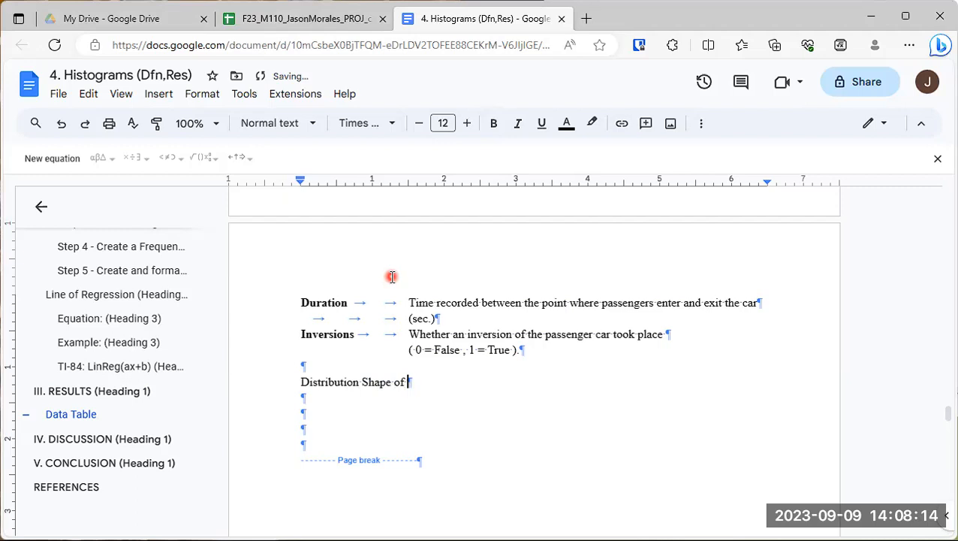
type("Height and Speed of roller coasters")
key("Return")
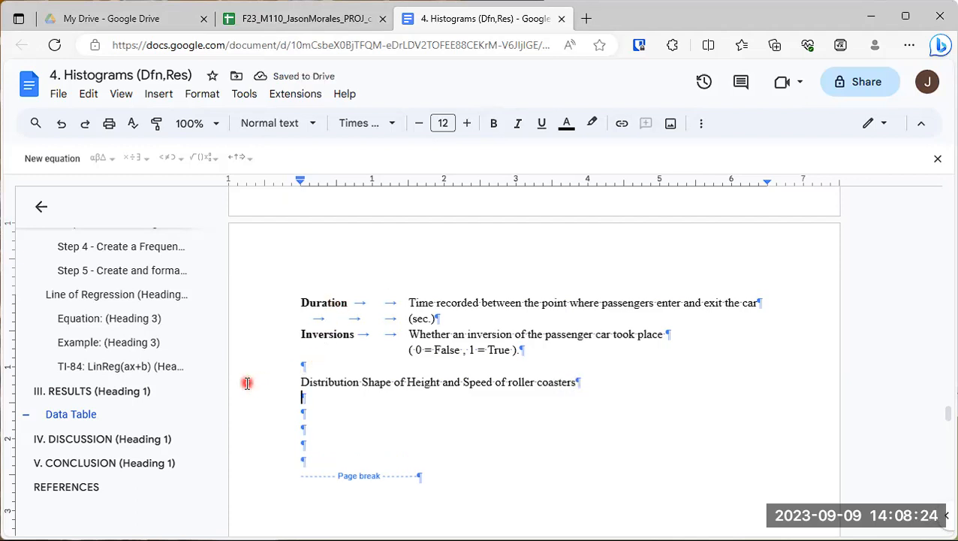
Apply the Heading 2 style to the line "Distribution Shape of Height and Speed of roller coasters".
left_click_drag(239, 383, 594, 381)
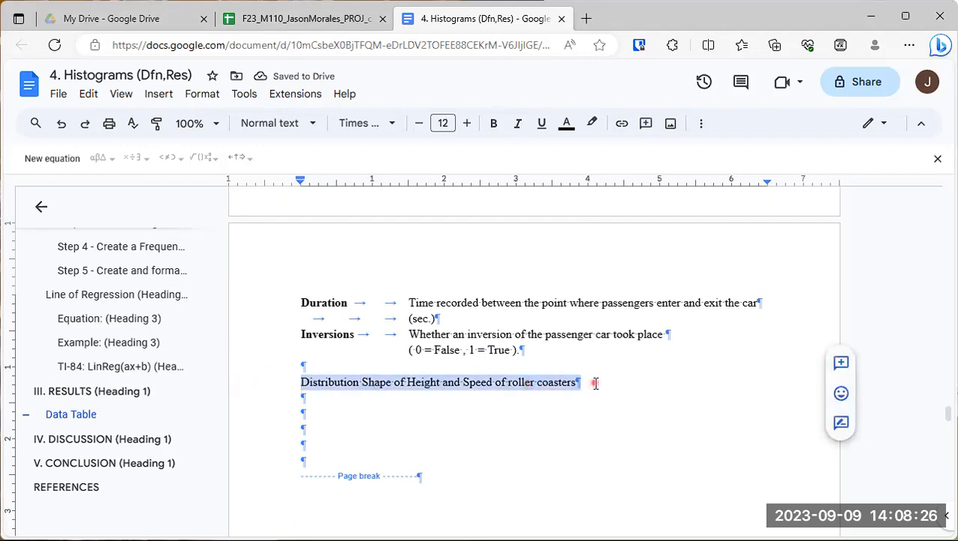
left_click(315, 126)
mouse_move(316, 375)
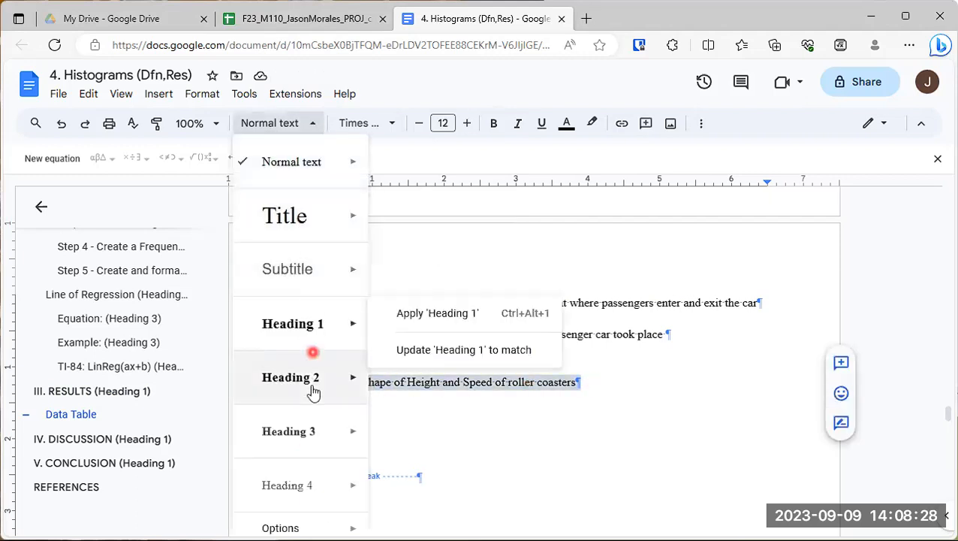
left_click(434, 370)
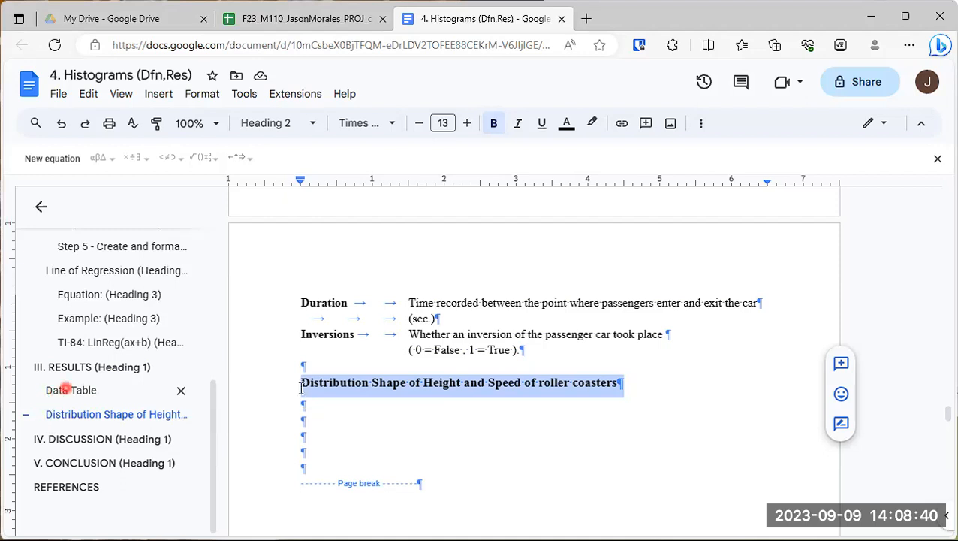
Below the heading, write "In order to visualize the shape of the distribution of data, histograms were created according to the 5-step process described in II. Definitions.".
left_click(364, 407)
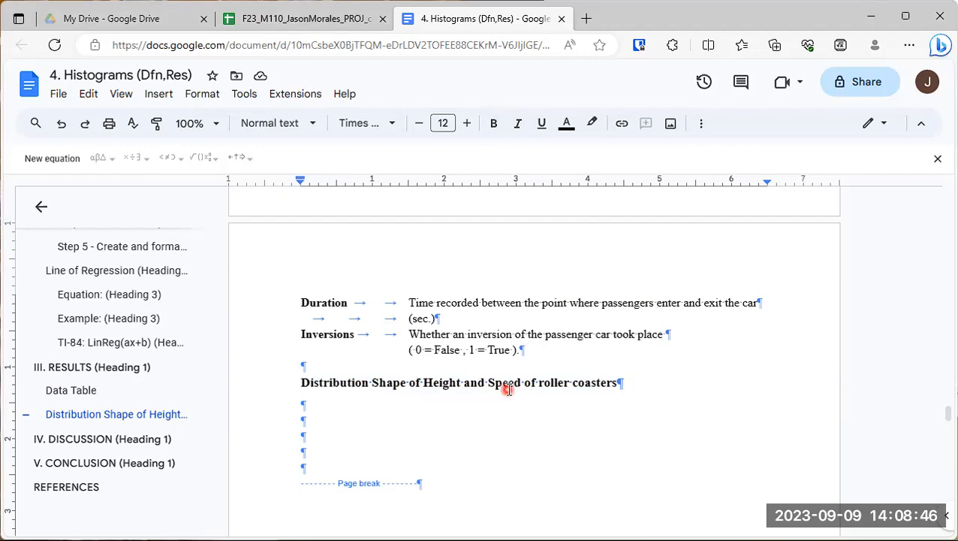
type("In")
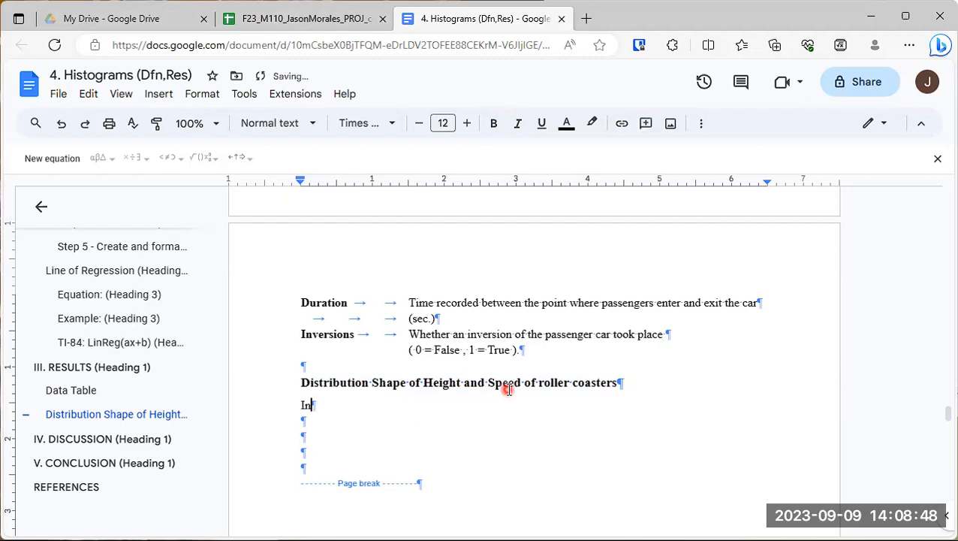
type(" order to visualize the ")
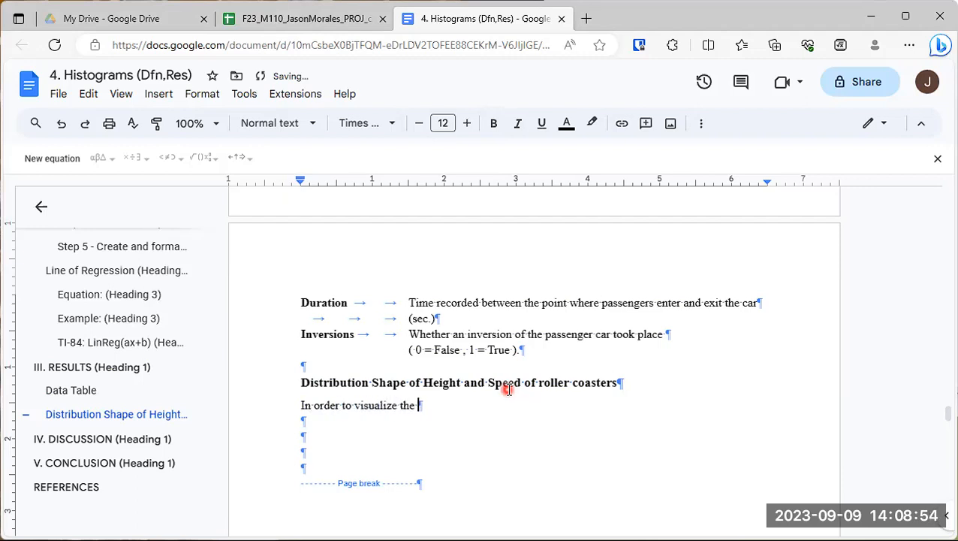
type("shape of the distribution")
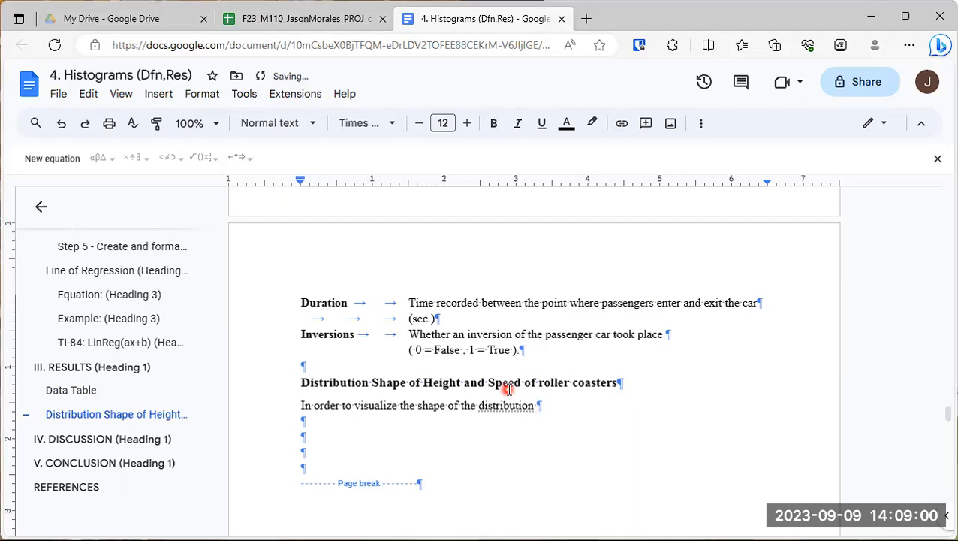
type(" of data, histograms")
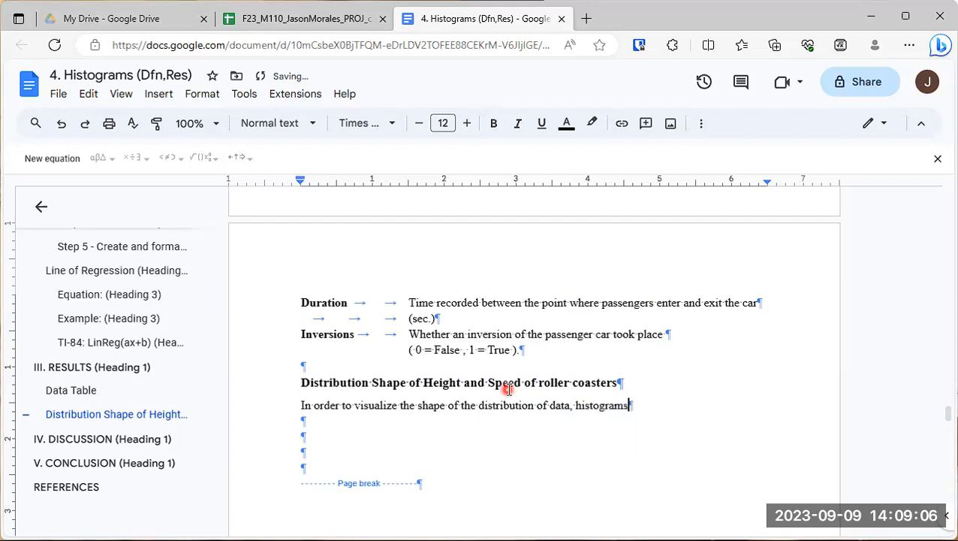
type(" were creat")
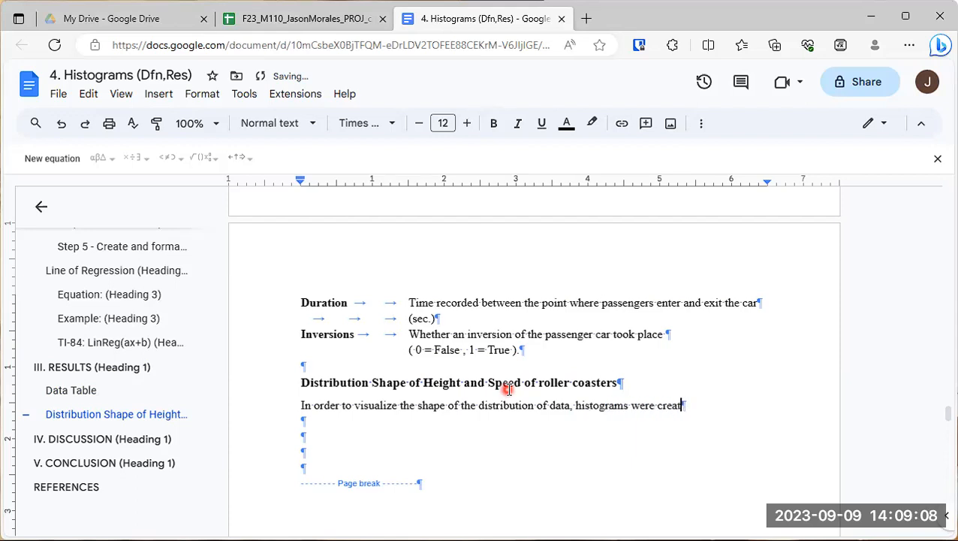
type("ed accord")
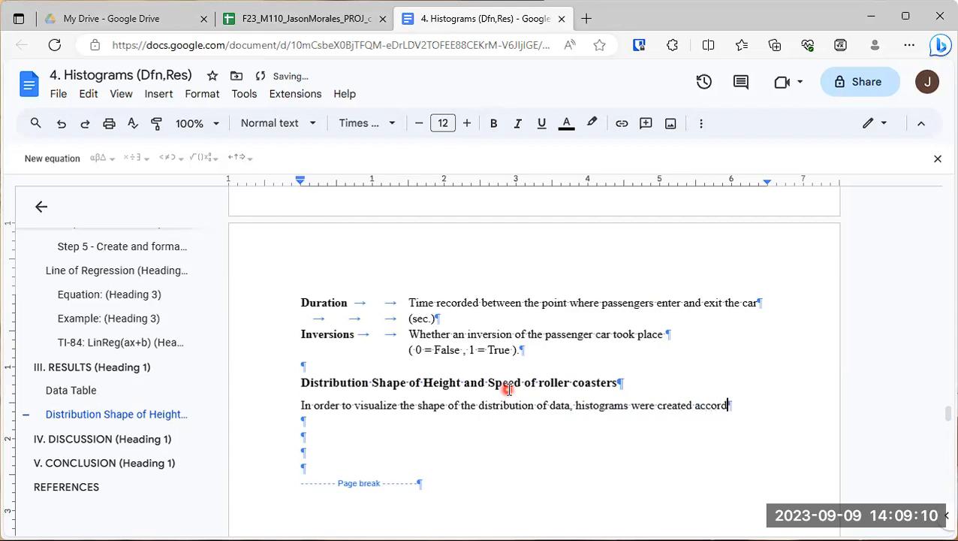
type("ing to the ")
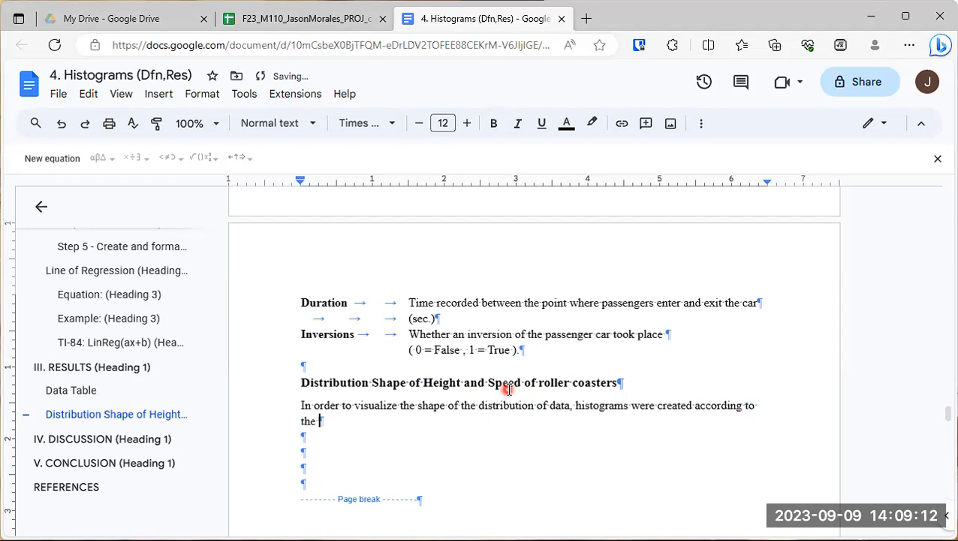
type("5-set")
key("BackSpace")
key("BackSpace")
type("tep proce")
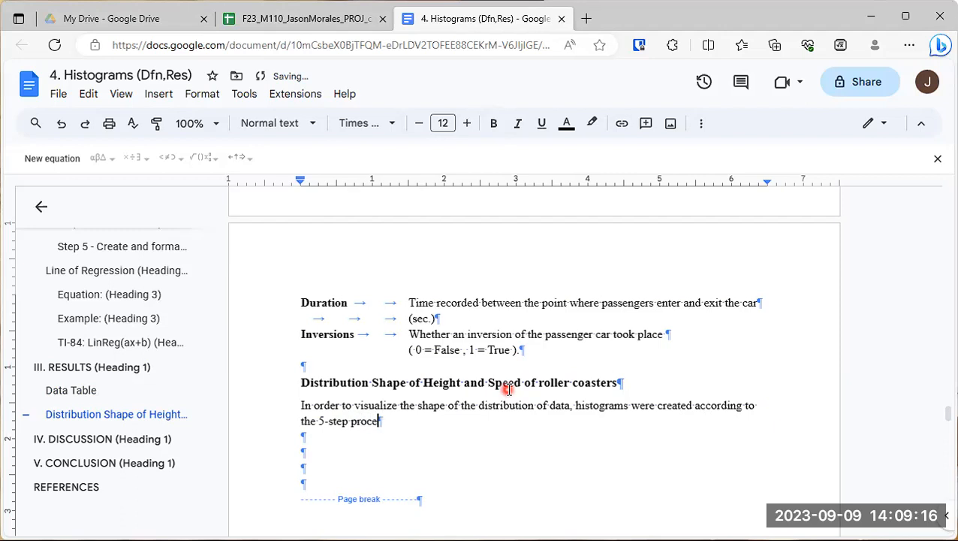
type("ss describ")
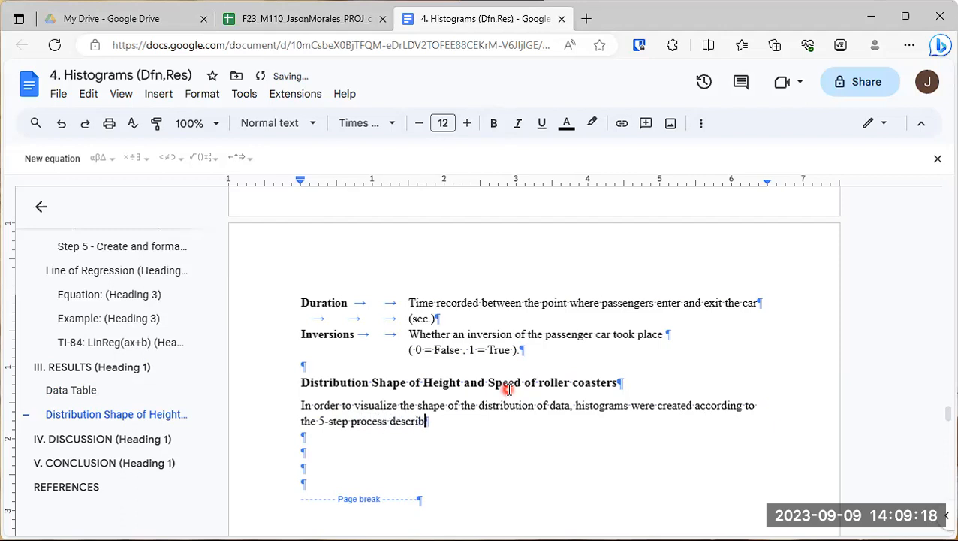
type("ed in II. D")
type("ife")
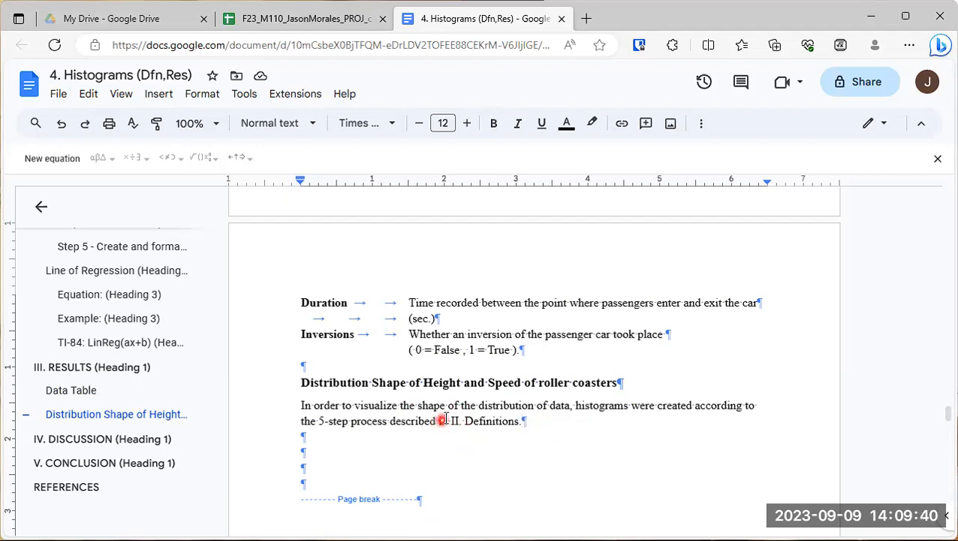
left_click_drag(448, 421, 525, 418)
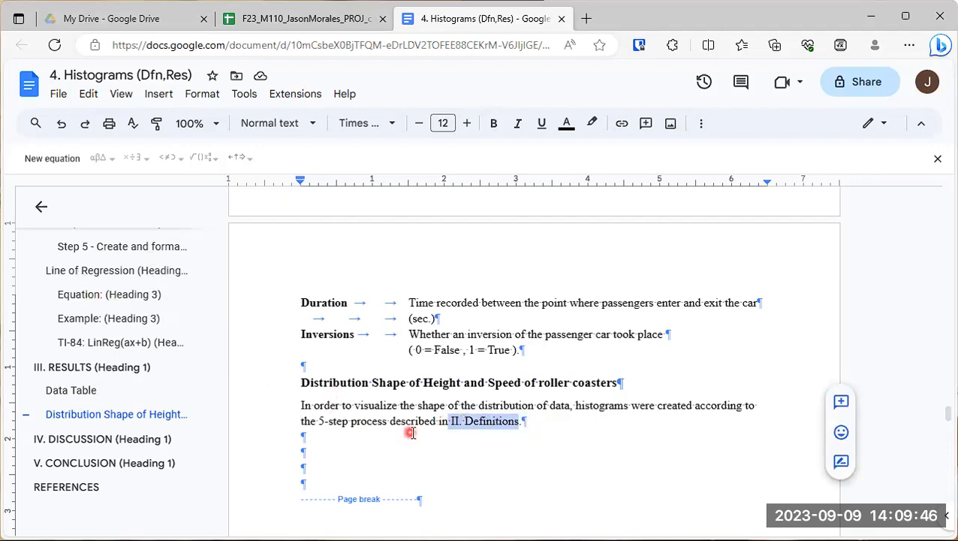
Add two line breaks after the sentence about the 5-step process and insert a 2 x 2 table there.
left_click(548, 420)
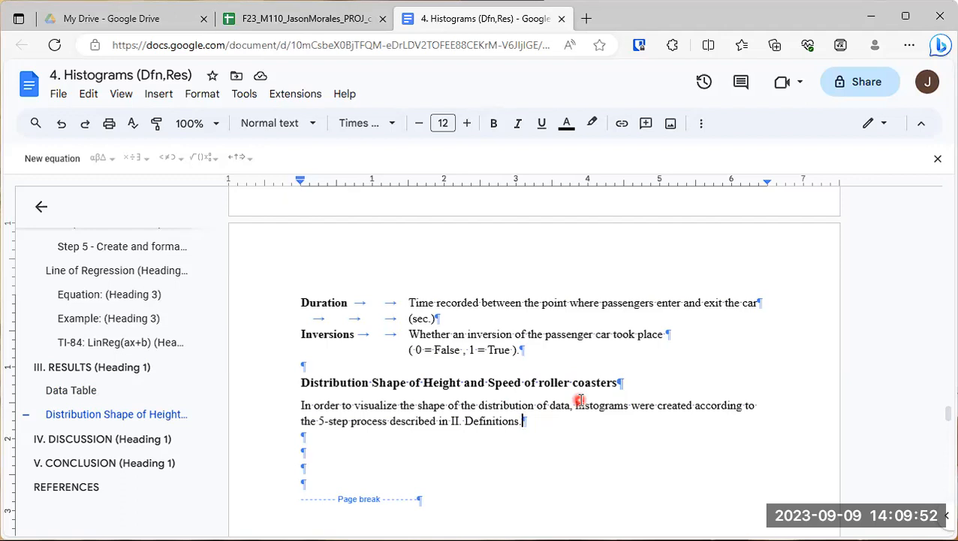
key("Return")
key("Return")
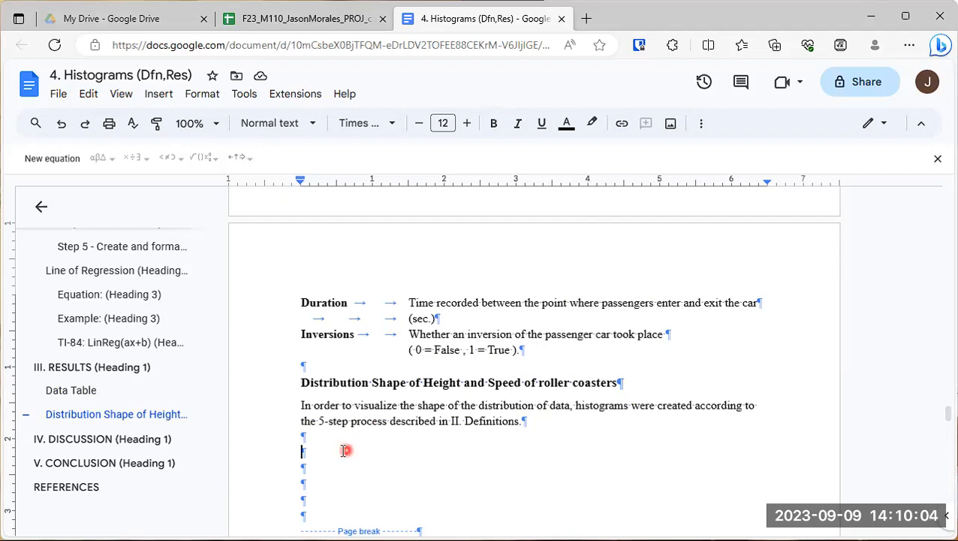
scroll(406, 428, "down", 3)
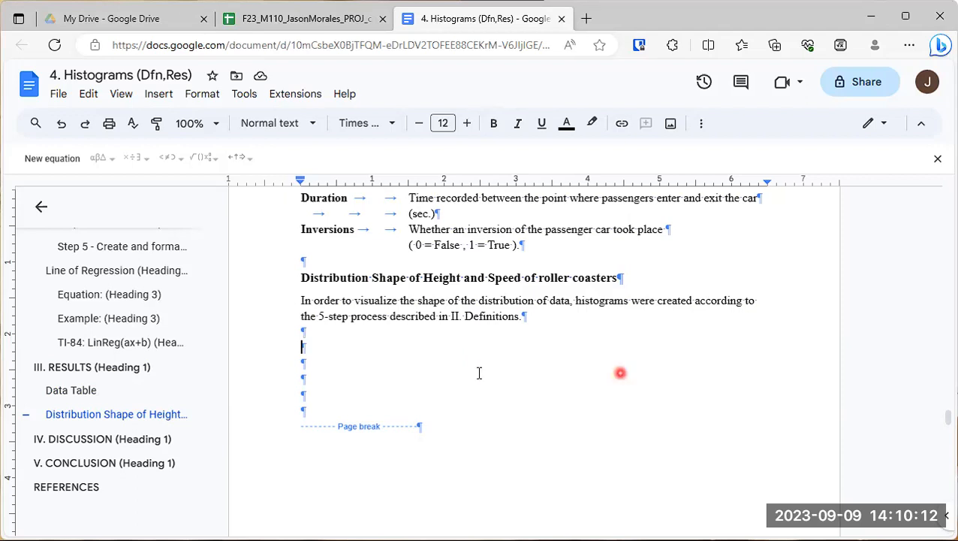
left_click(154, 96)
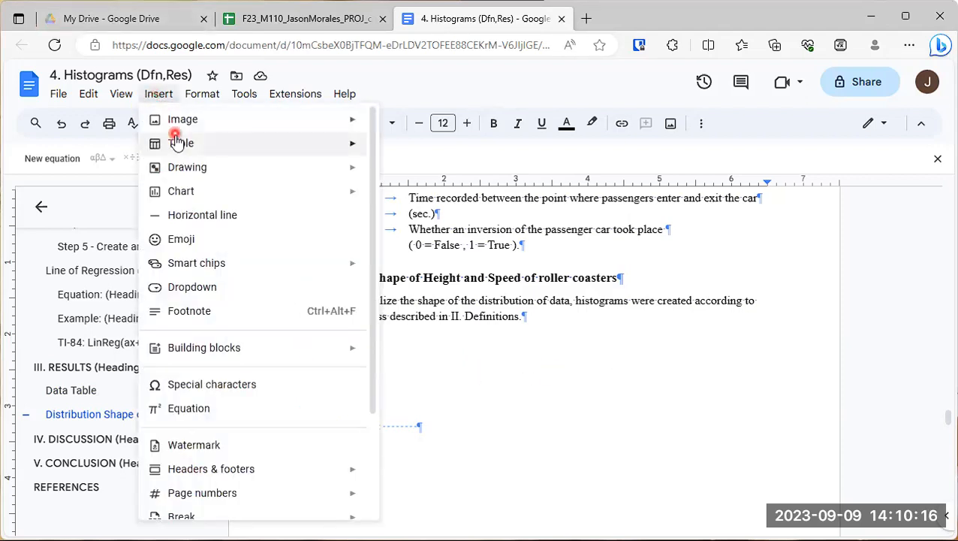
mouse_move(177, 143)
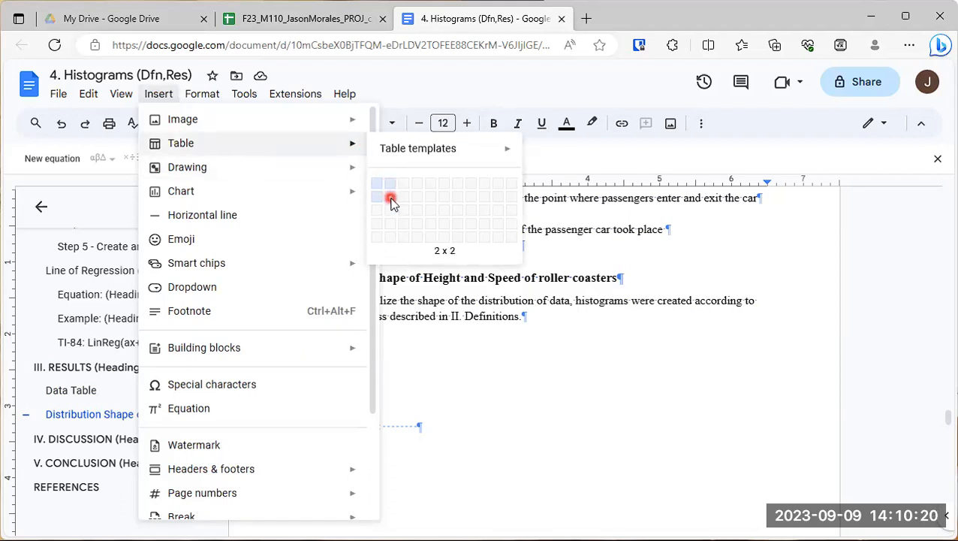
left_click(392, 201)
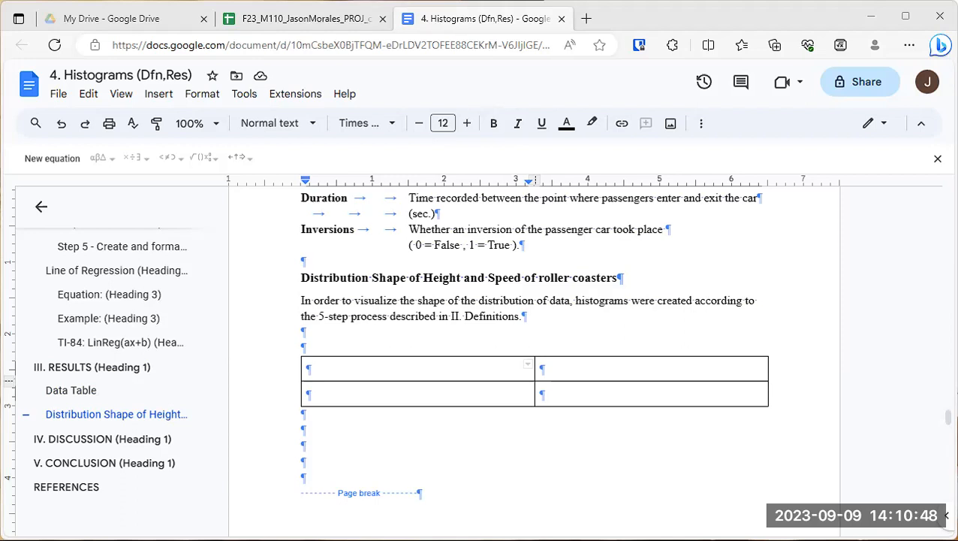
Paste the two HEIGHT (ft.) histogram images side by side into the two cells of the table's first row.
left_click_drag(367, 391, 358, 371)
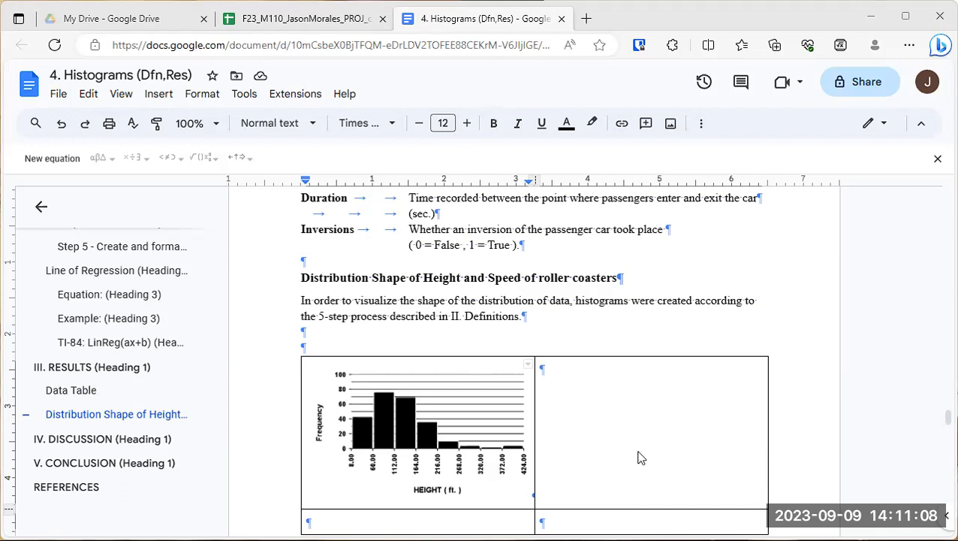
key("ctrl+v")
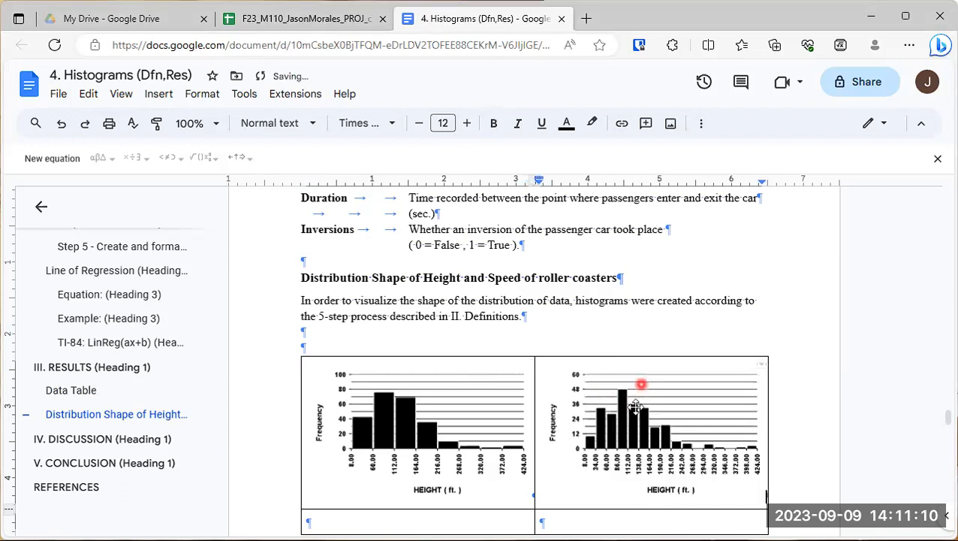
Caption the first height histogram in the cell below it: "Figure D1 Histogram of the Height (ft.) random variable with K = 8 ,".
scroll(569, 406, "down", 1)
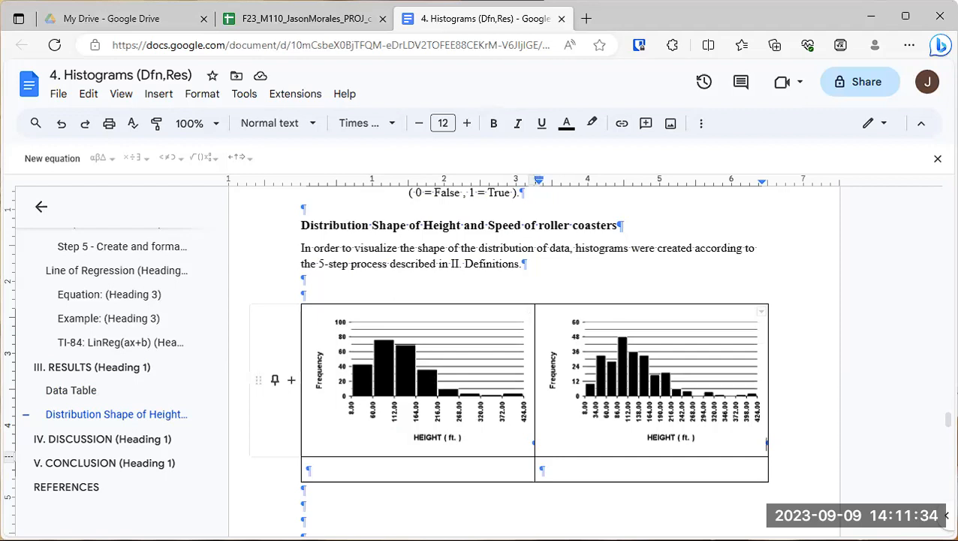
left_click(348, 469)
left_click(349, 469)
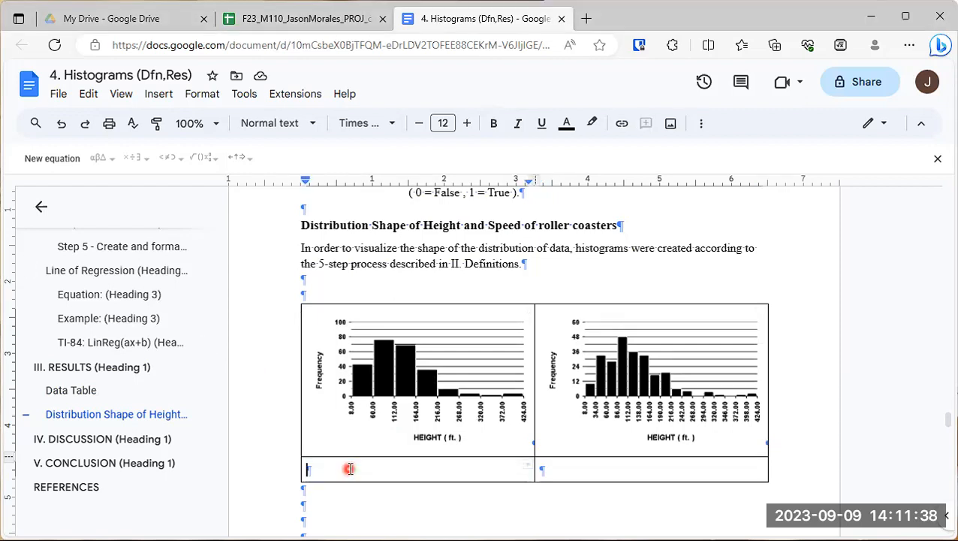
type("Fig")
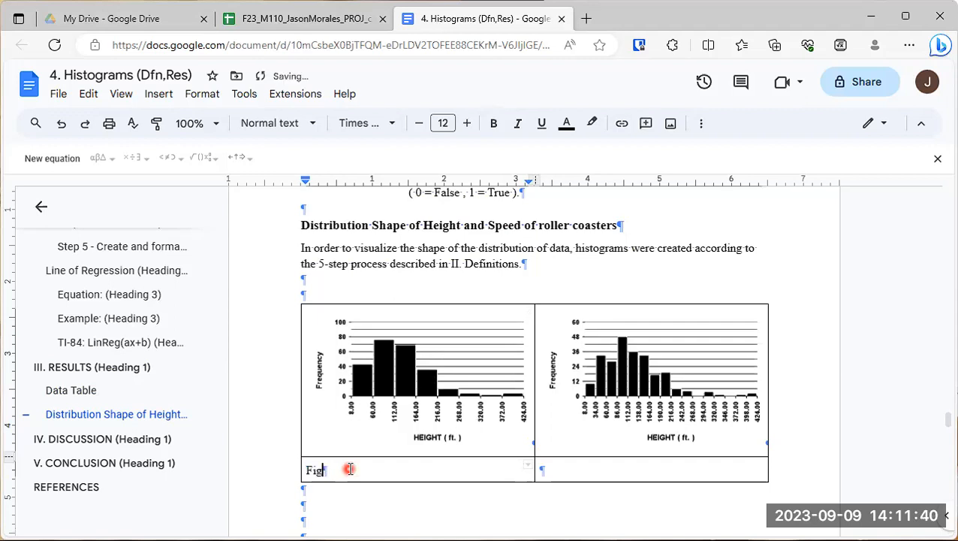
type("ure D1 Histo")
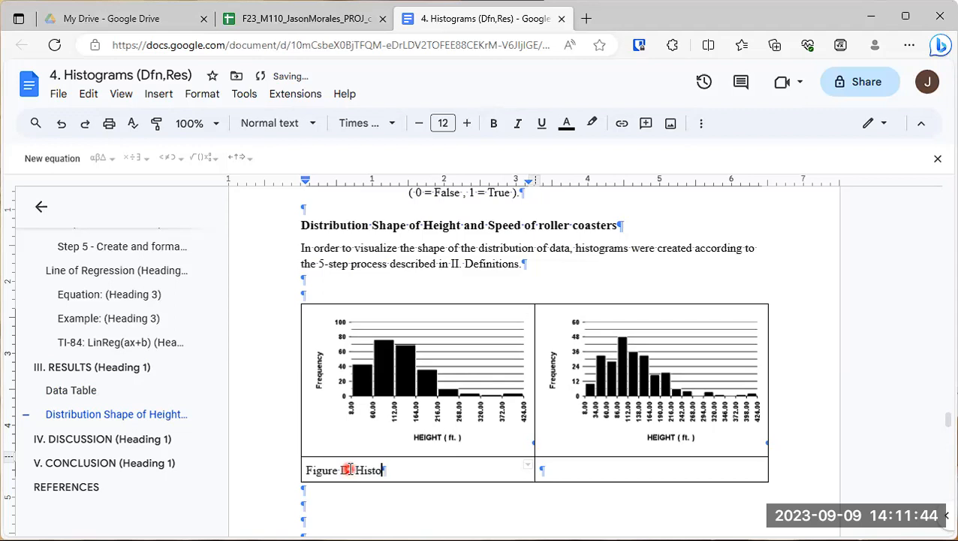
type("gram of the Height (ft.)")
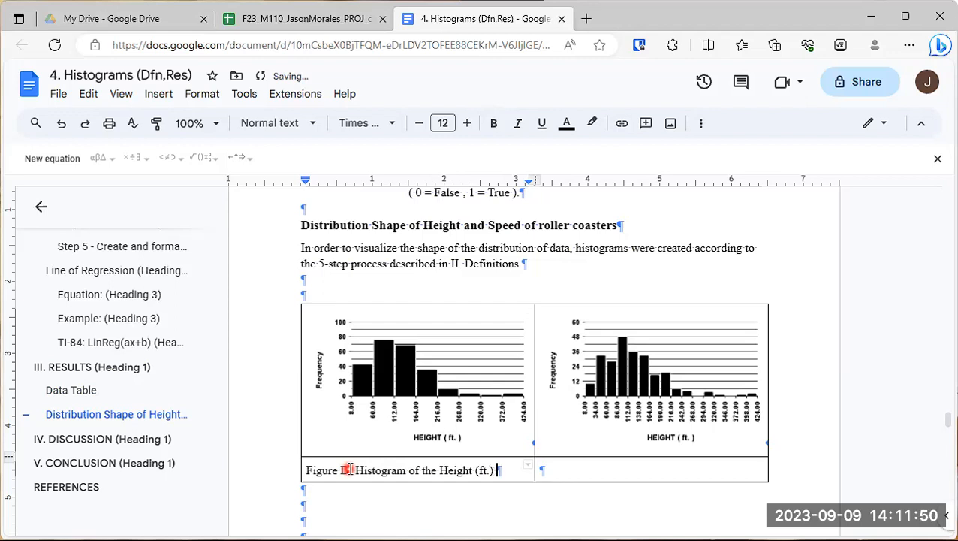
type(" random")
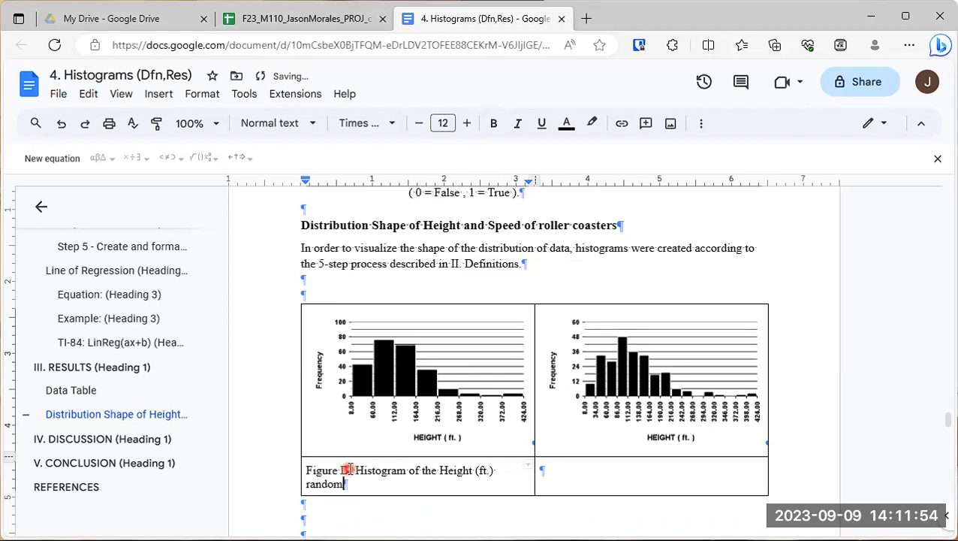
type(" variable with K = 8")
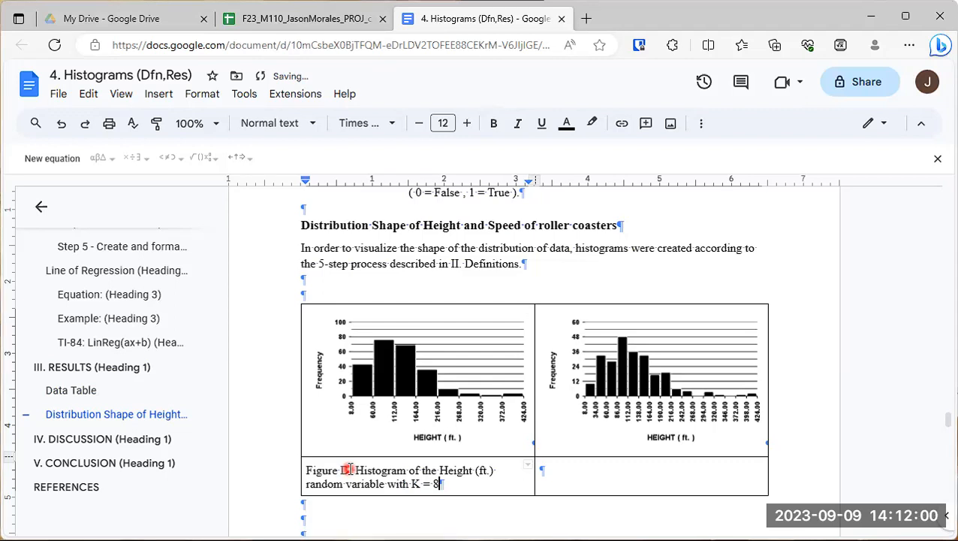
type(" ,")
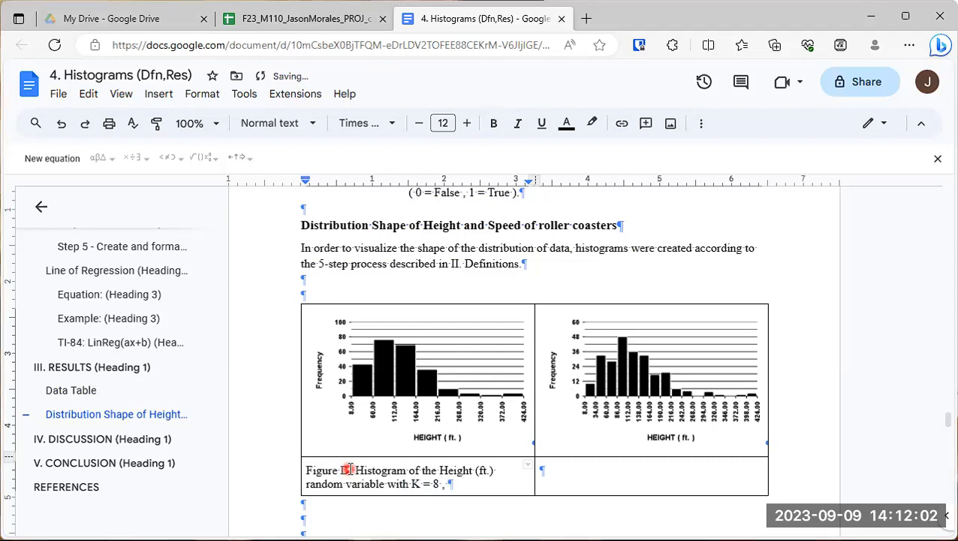